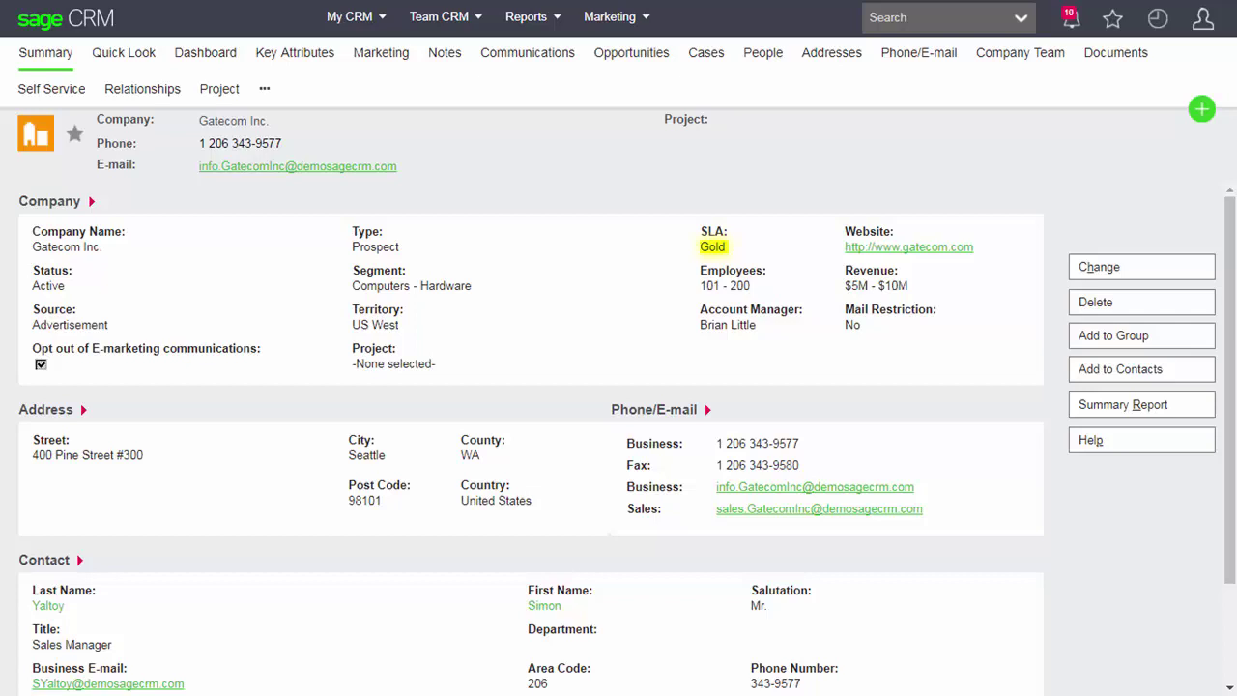
# - Open the Gatecom Inc. company record for editing and view its SLA options
pyautogui.hotkey('alt', 'h')
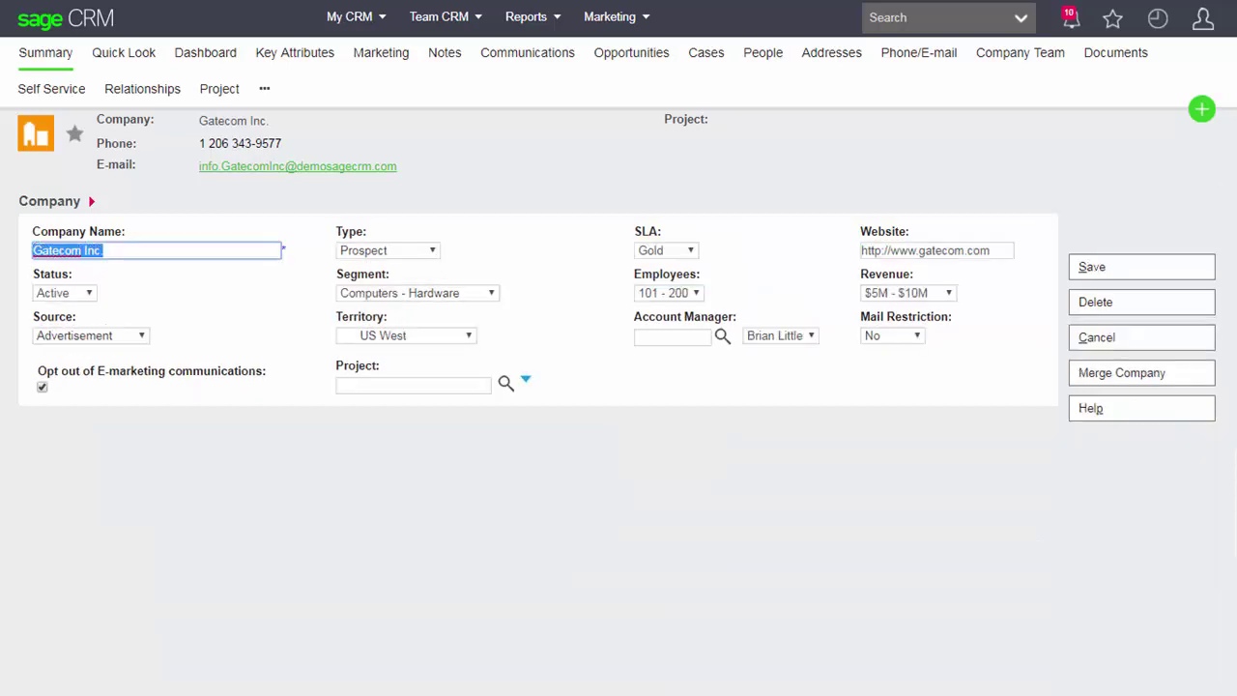
pyautogui.click(666, 250)
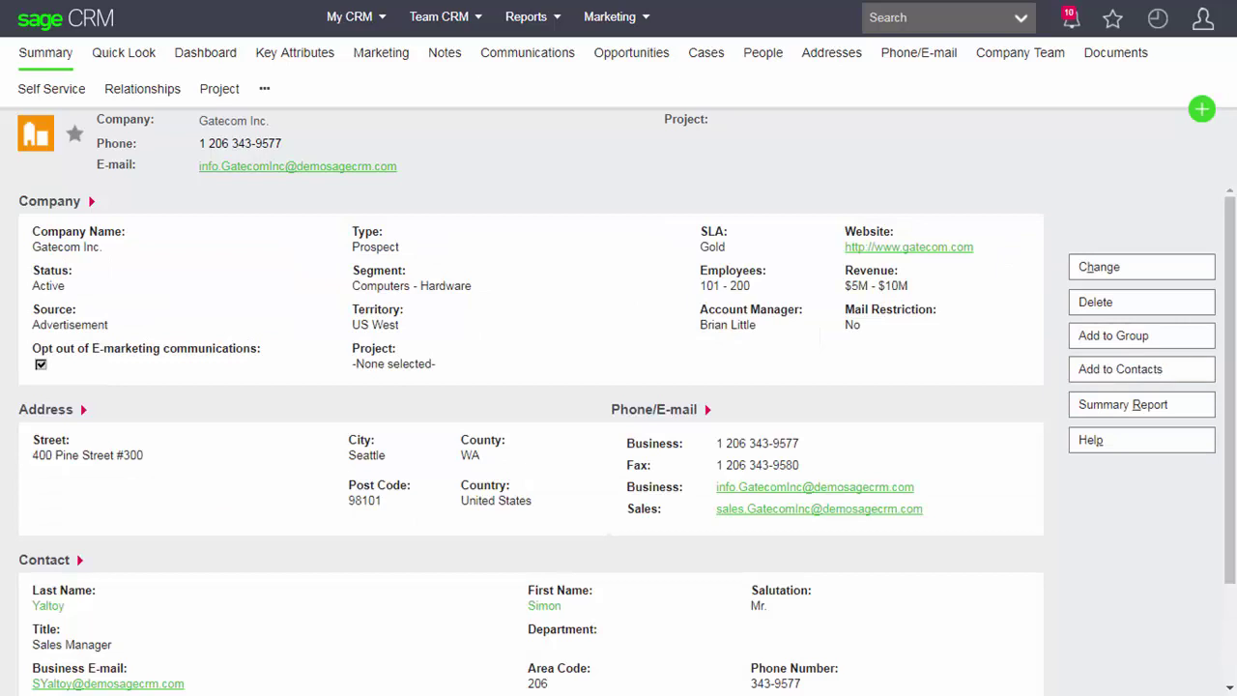
# - Start a new case for Gatecom Inc. with the description Test and the problem type Additional Software Required
pyautogui.click(705, 52)
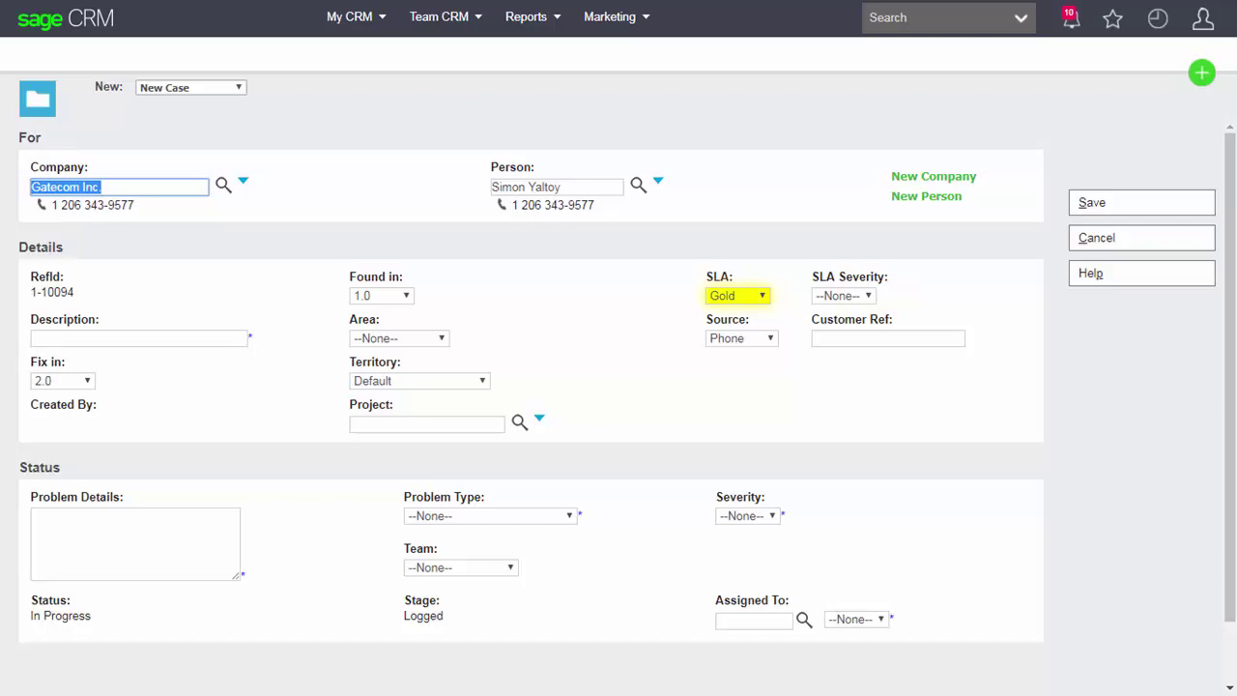
pyautogui.click(138, 339)
pyautogui.write('Test')
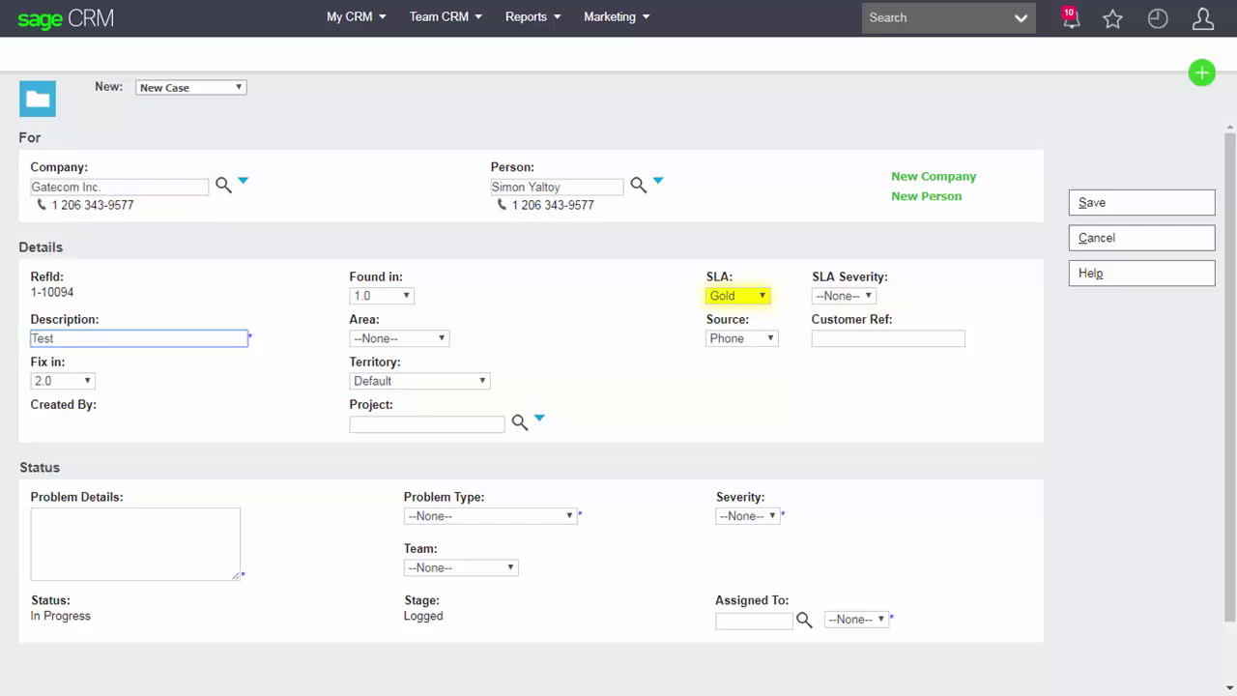
pyautogui.click(490, 515)
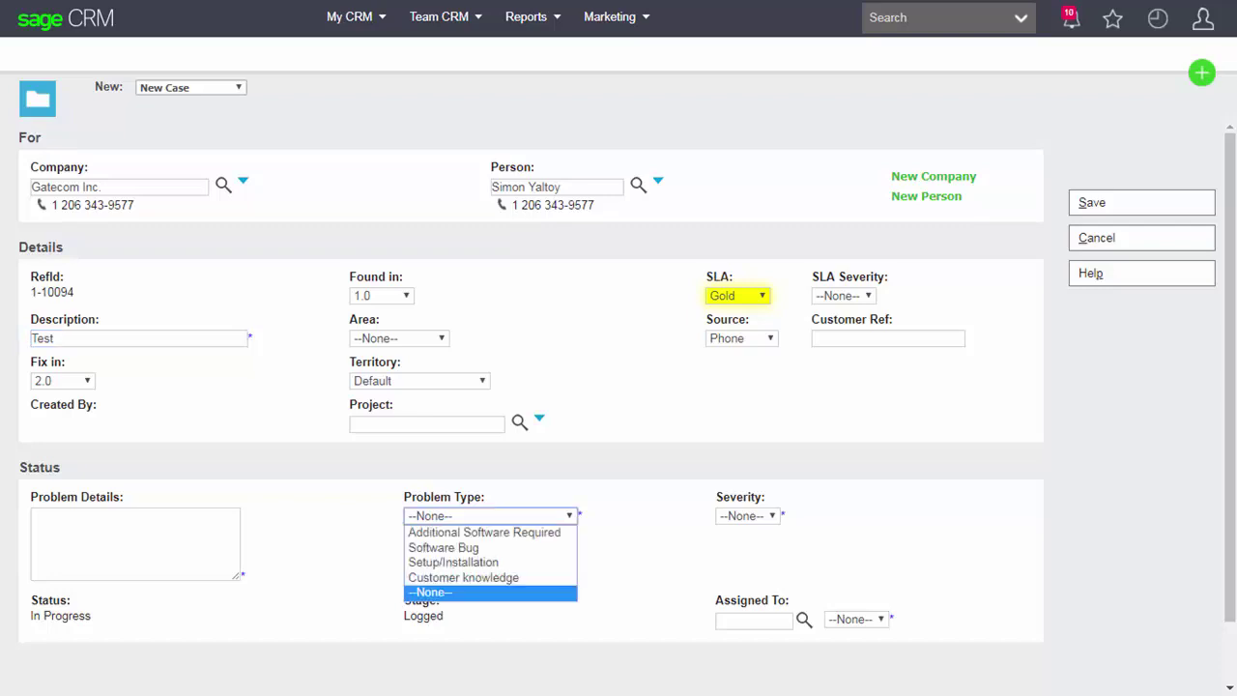
pyautogui.click(483, 532)
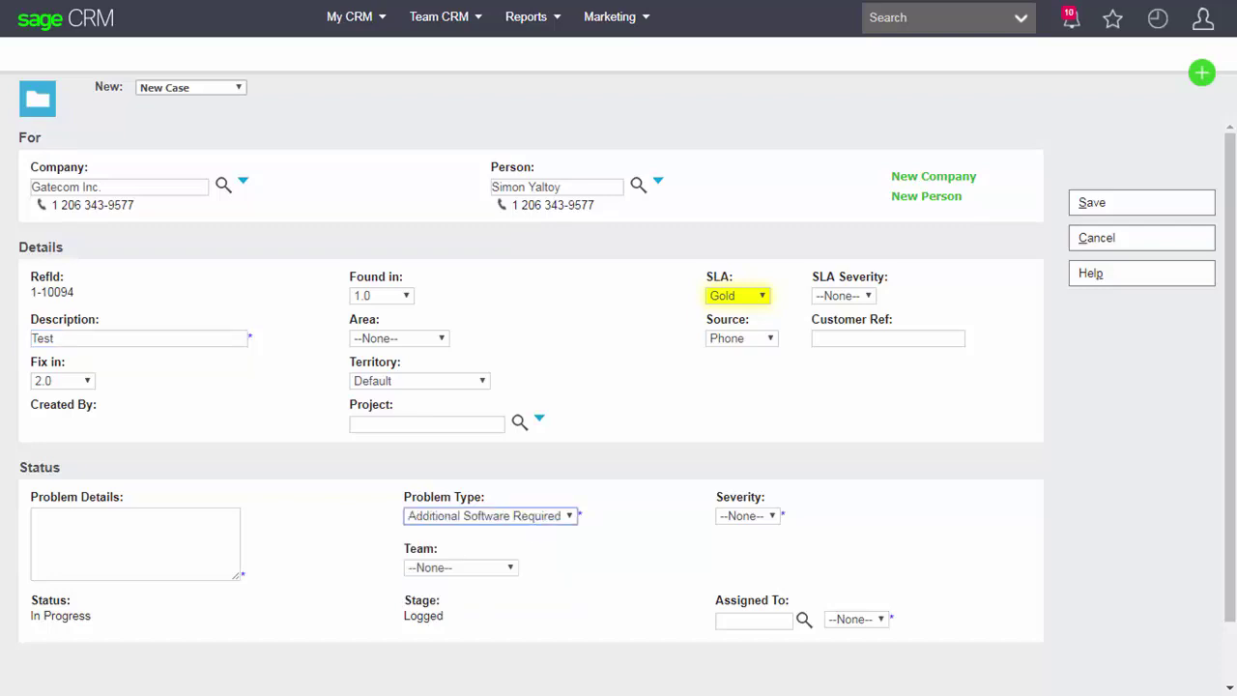
# - Enter Test as the problem details, set the severity to Normal and assign the case to System Administrator
pyautogui.click(135, 543)
pyautogui.write('Test')
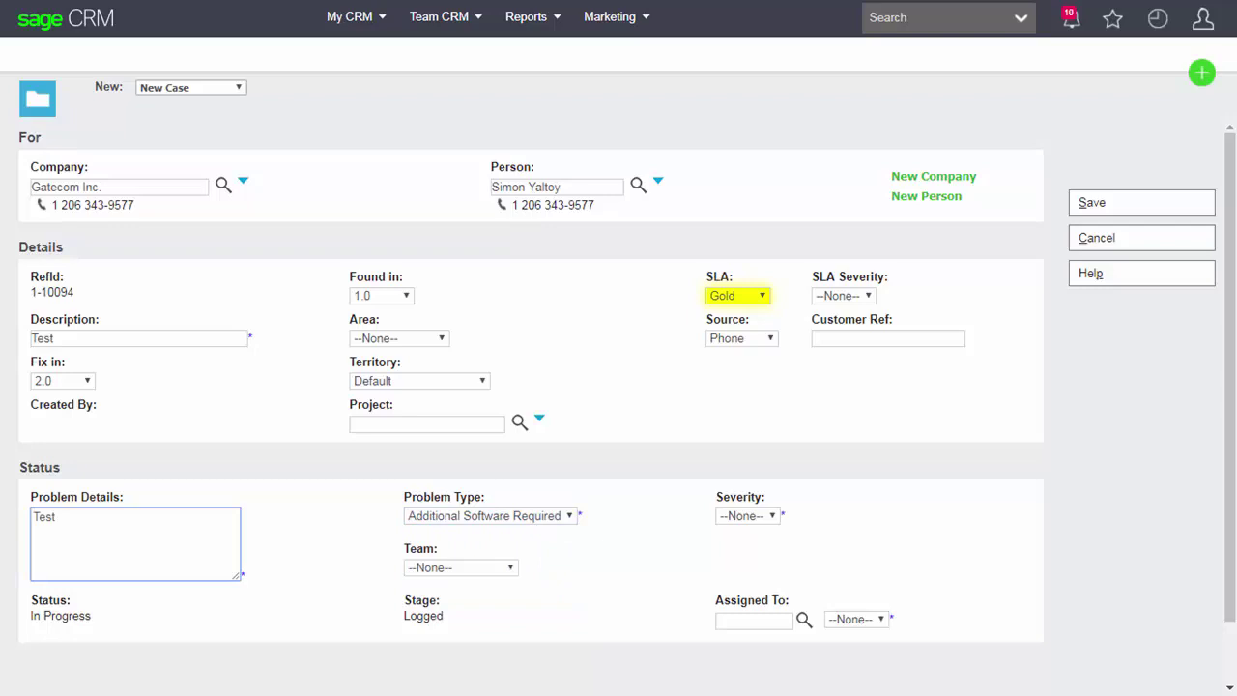
pyautogui.click(747, 515)
pyautogui.click(739, 562)
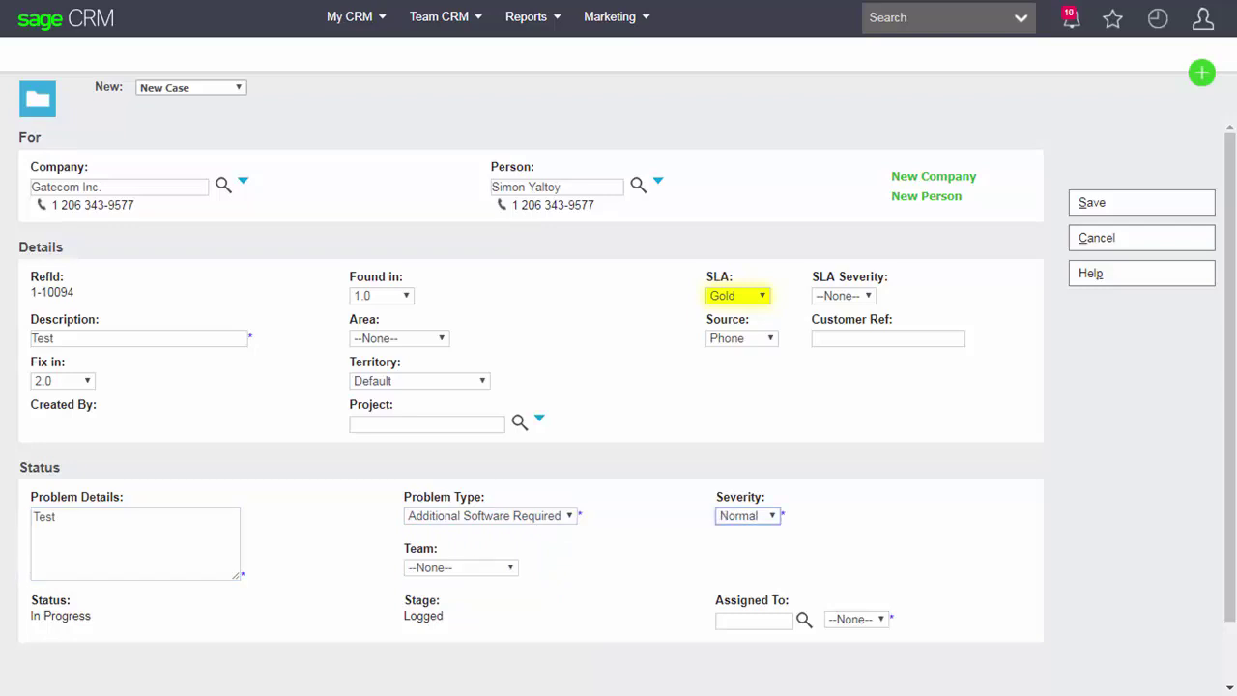
pyautogui.click(754, 620)
pyautogui.write('ad')
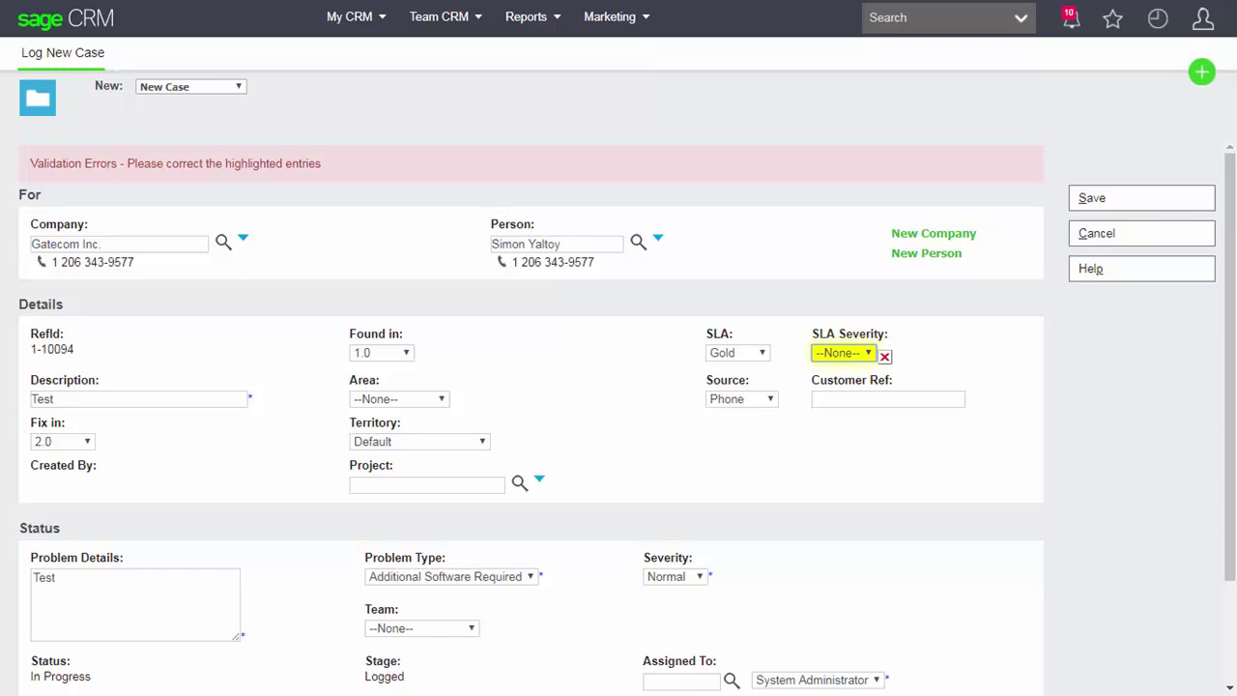
# - Set the case's SLA Severity to Medium and save the case
pyautogui.click(843, 352)
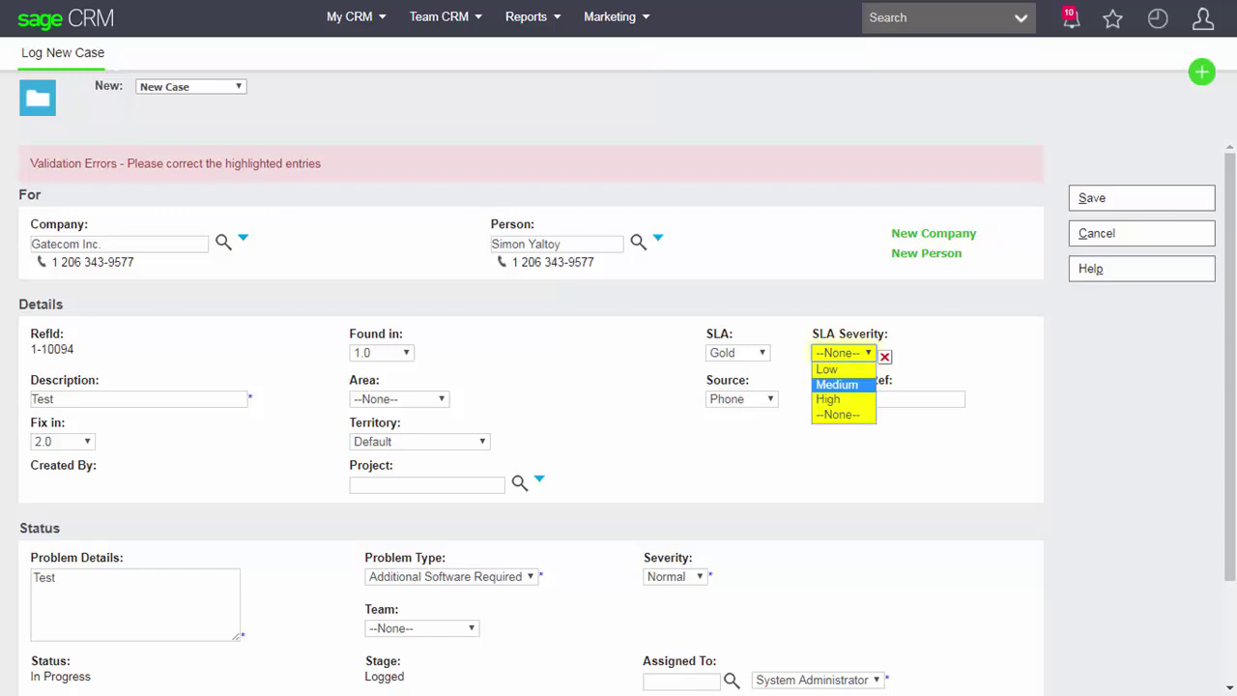
pyautogui.click(837, 385)
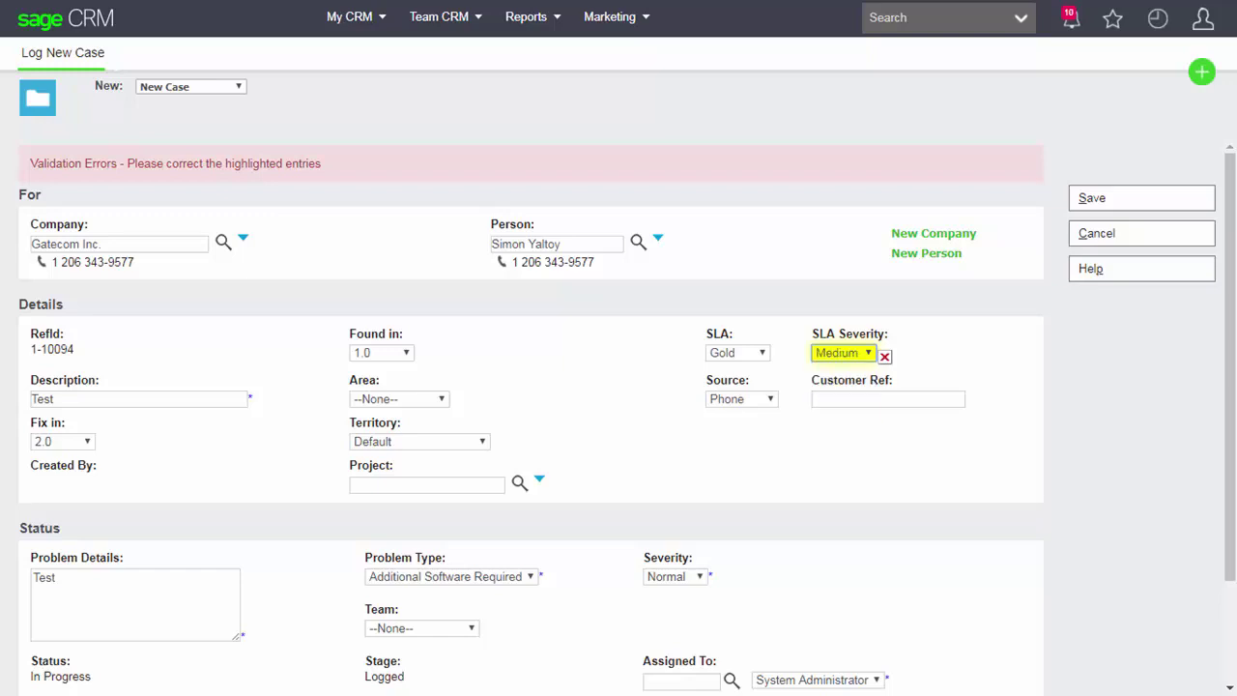
pyautogui.hotkey('alt', 's')
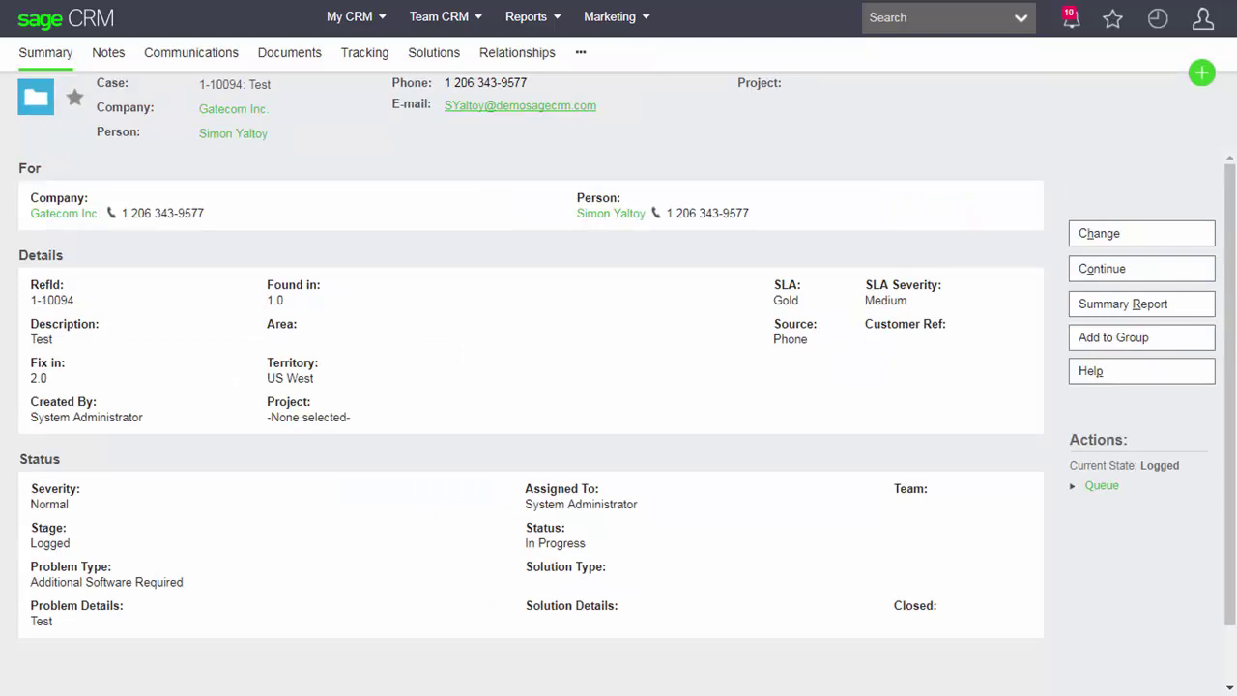
# - Continue from the saved case to the company's case list and open the Administration area
pyautogui.hotkey('alt', 'c')
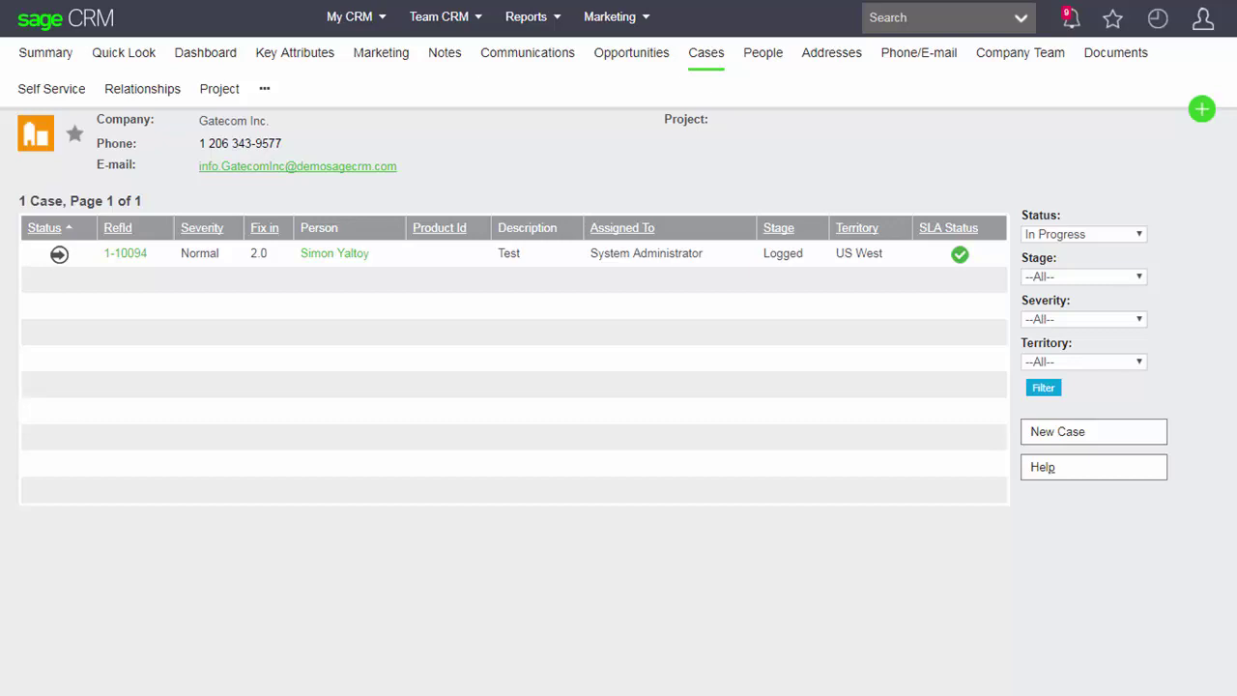
pyautogui.click(1202, 18)
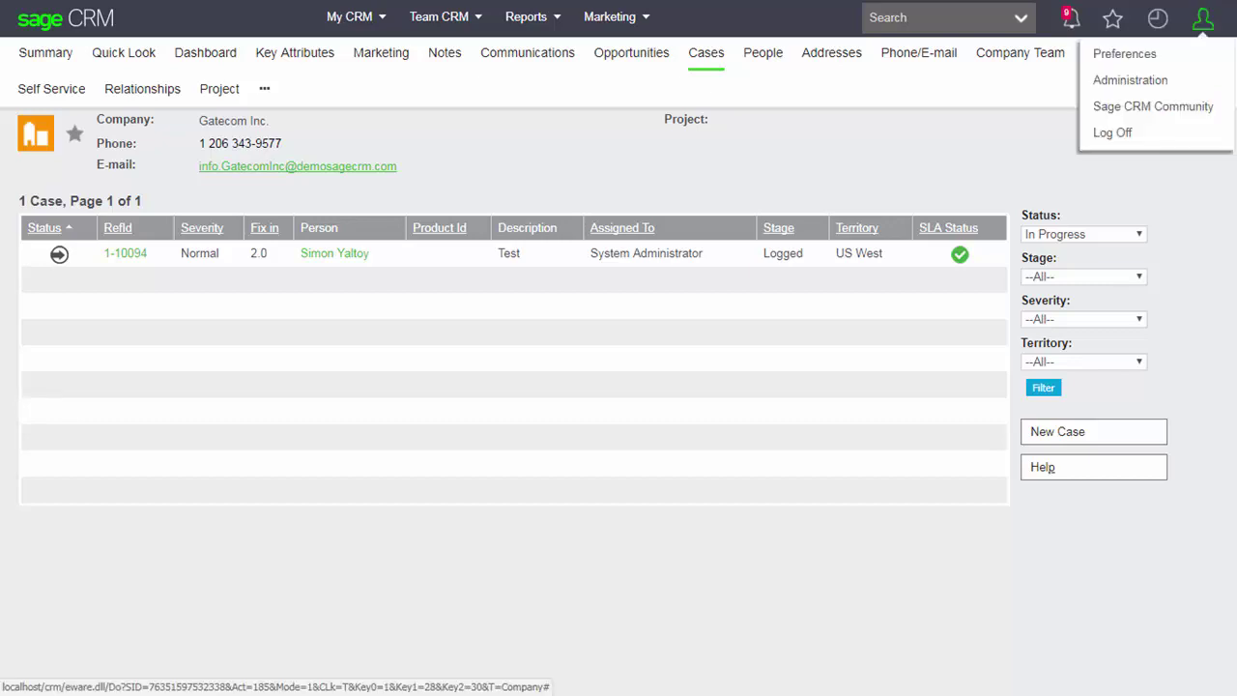
pyautogui.click(1130, 81)
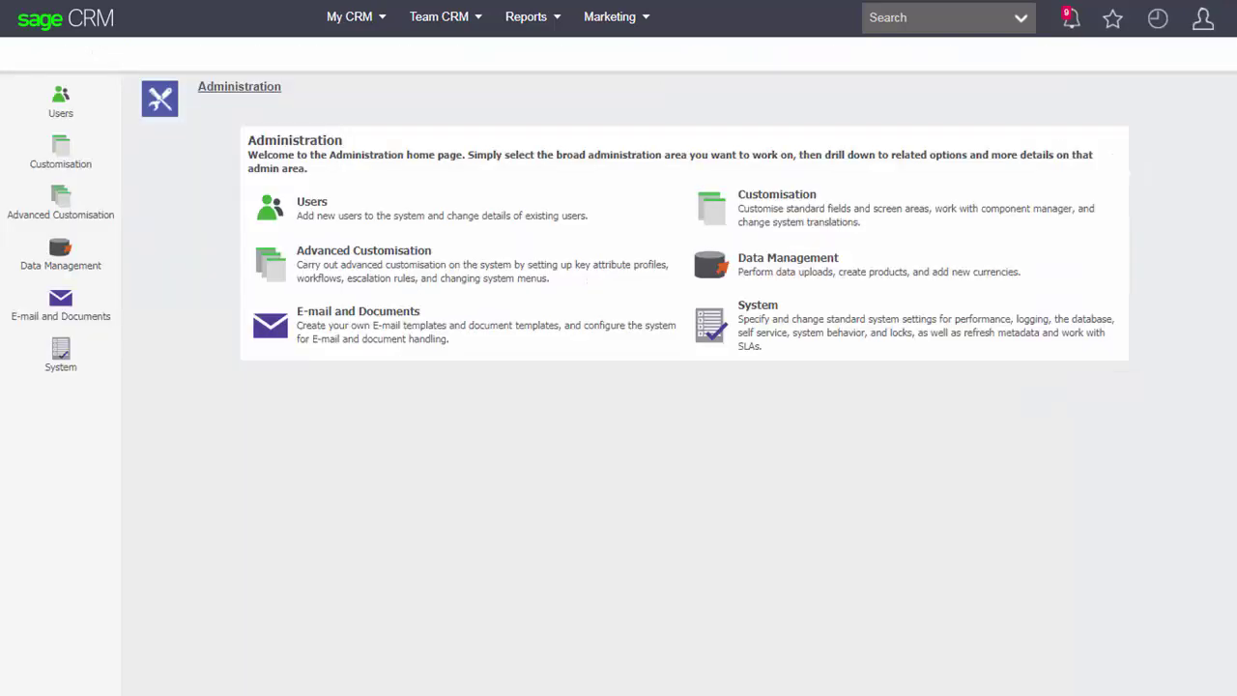
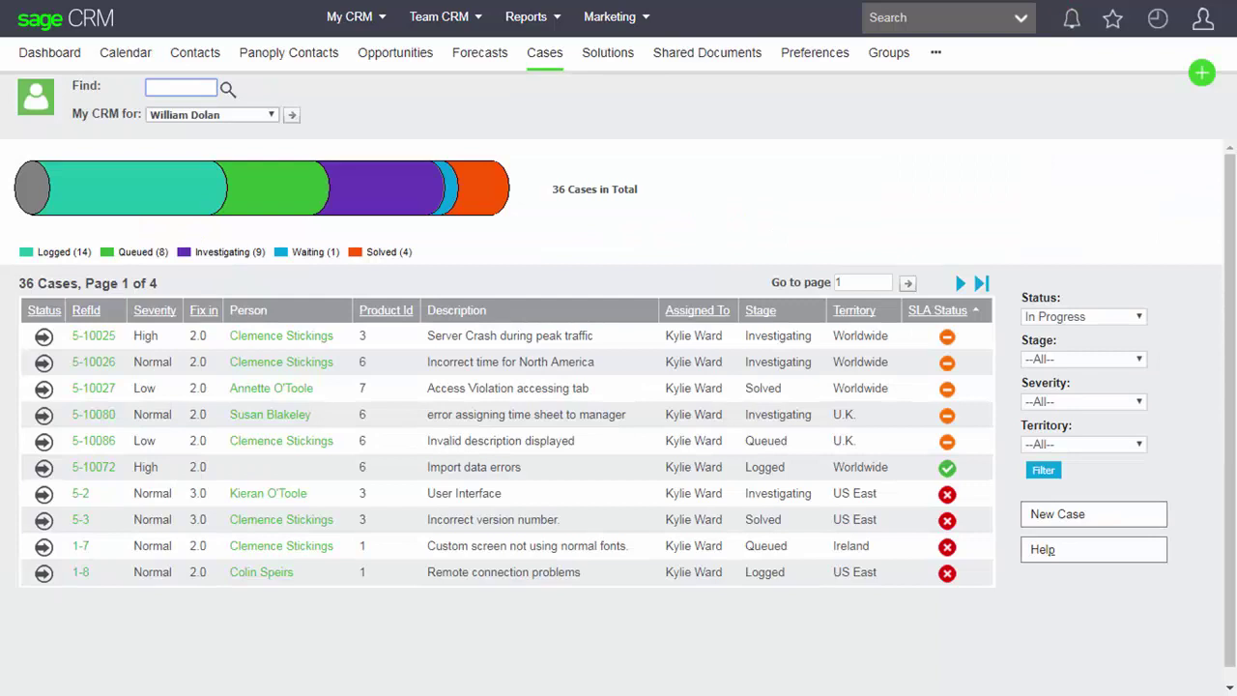
# - Create a new service level agreement in the system timings, named Platinum with a Warning Percent of 50
pyautogui.click(1202, 19)
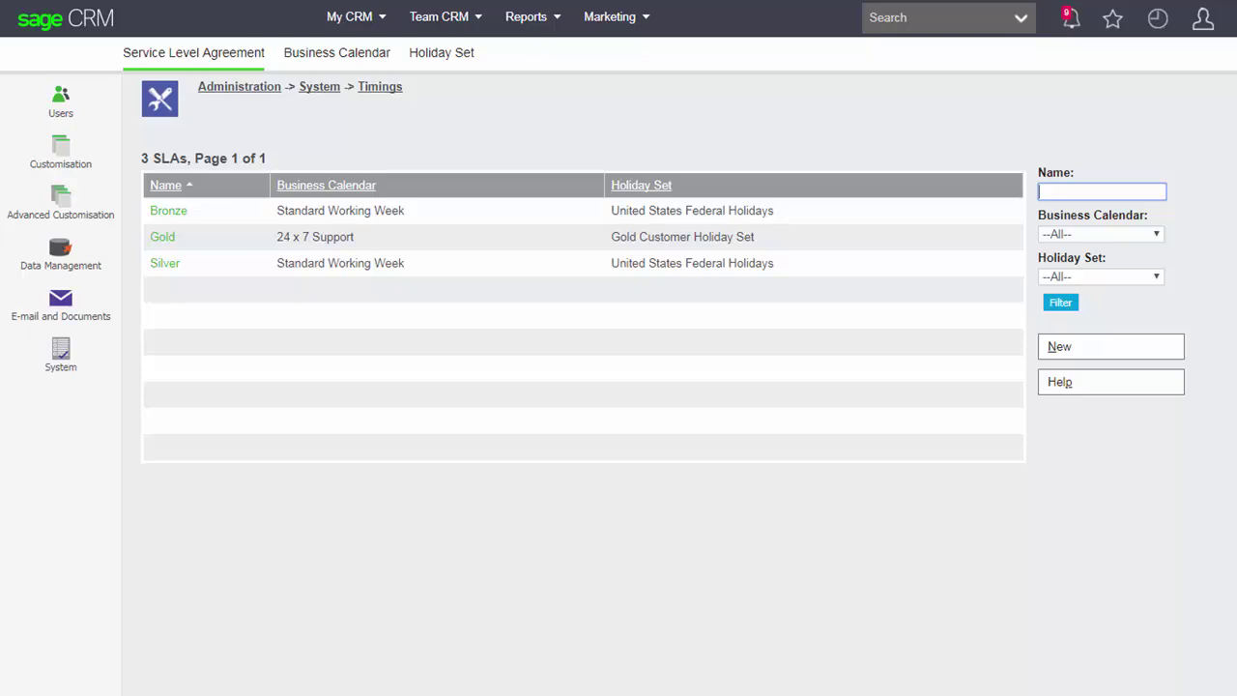
pyautogui.hotkey('alt', 'n')
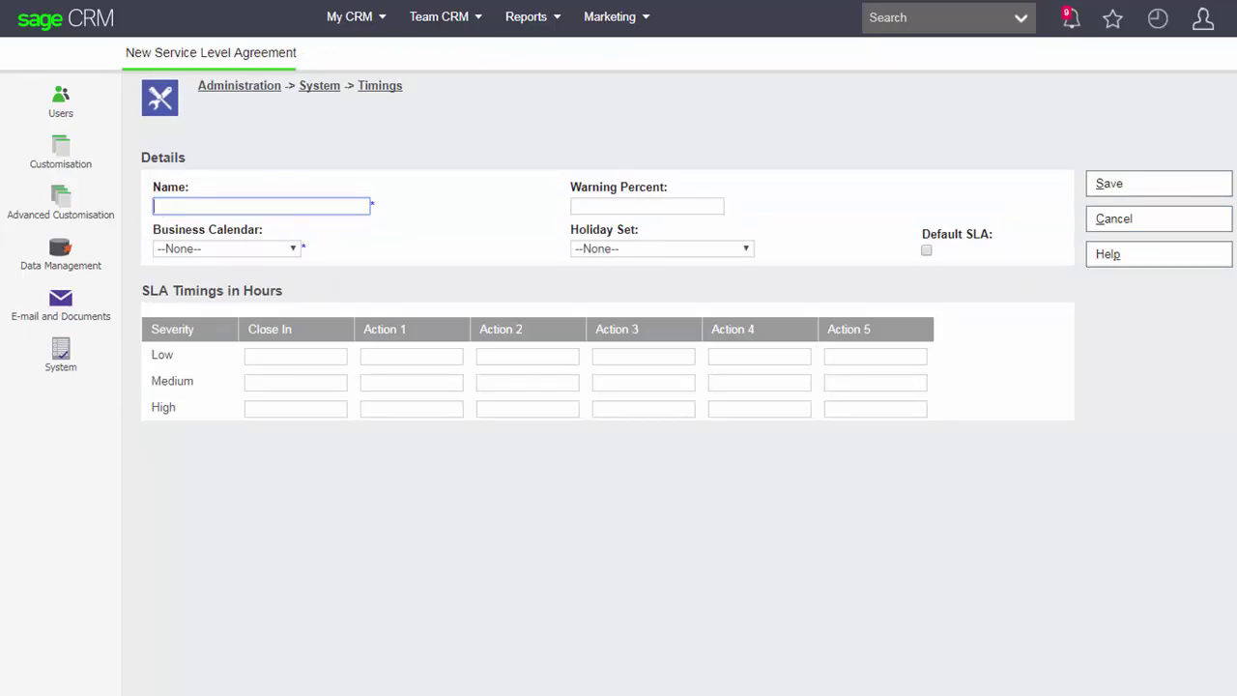
pyautogui.write('Platinum')
pyautogui.click(645, 206)
pyautogui.write('50')
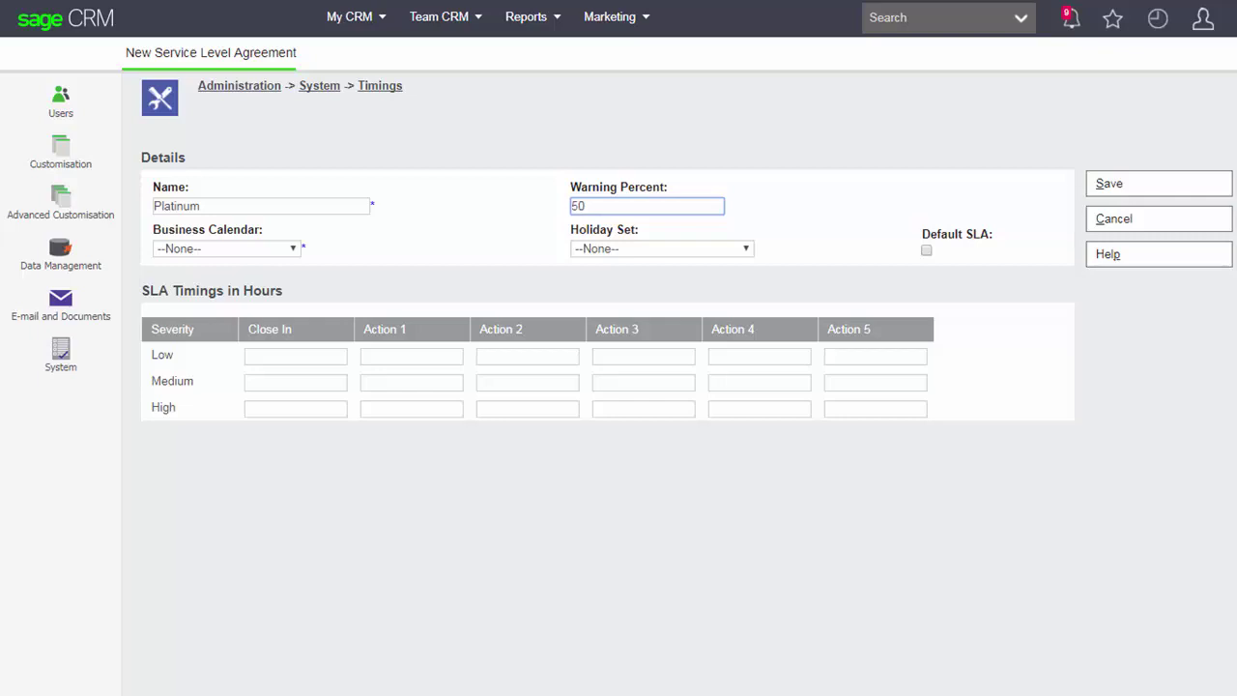
# - Set the SLA's Close In hours to 30 for Low, 20 for Medium and 10 for High severity
pyautogui.click(295, 356)
pyautogui.write('30')
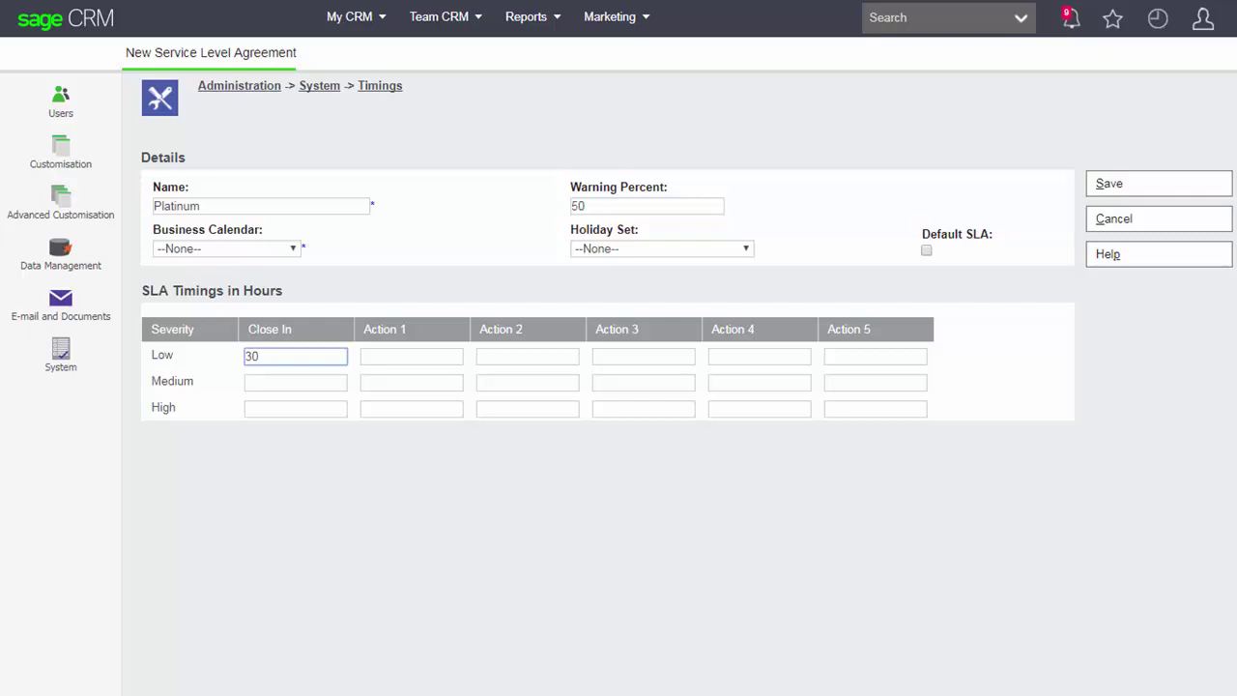
pyautogui.click(295, 382)
pyautogui.write('20')
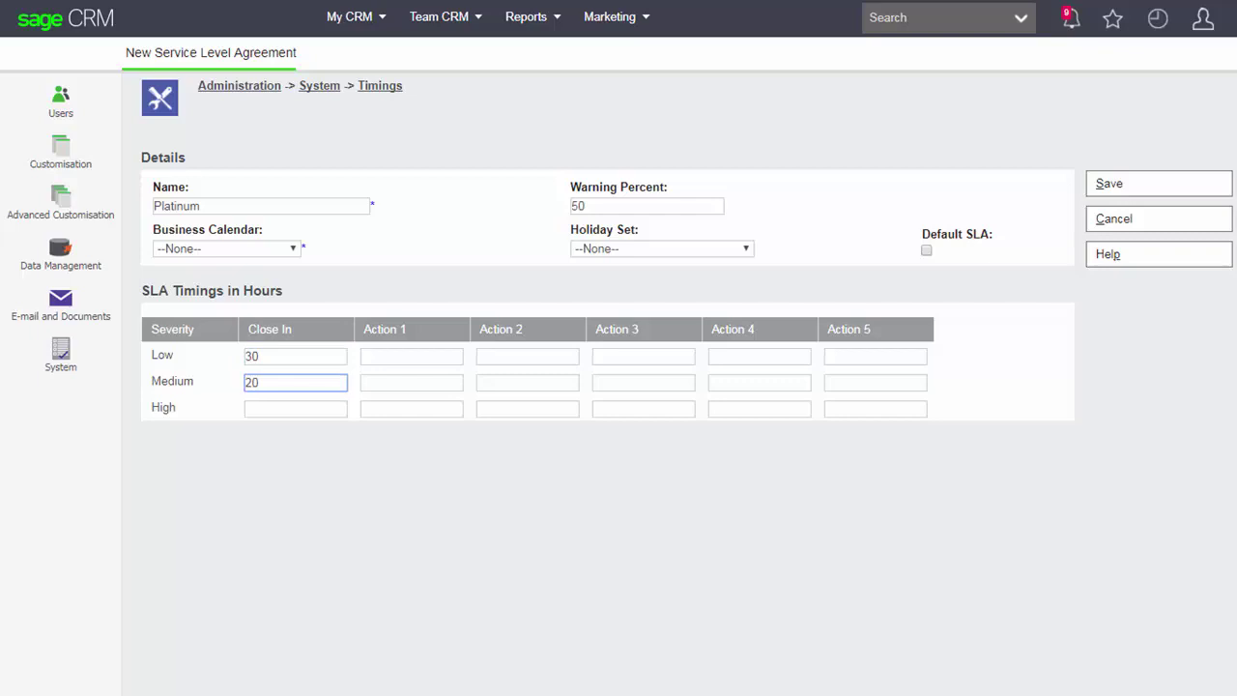
pyautogui.click(295, 408)
pyautogui.write('10')
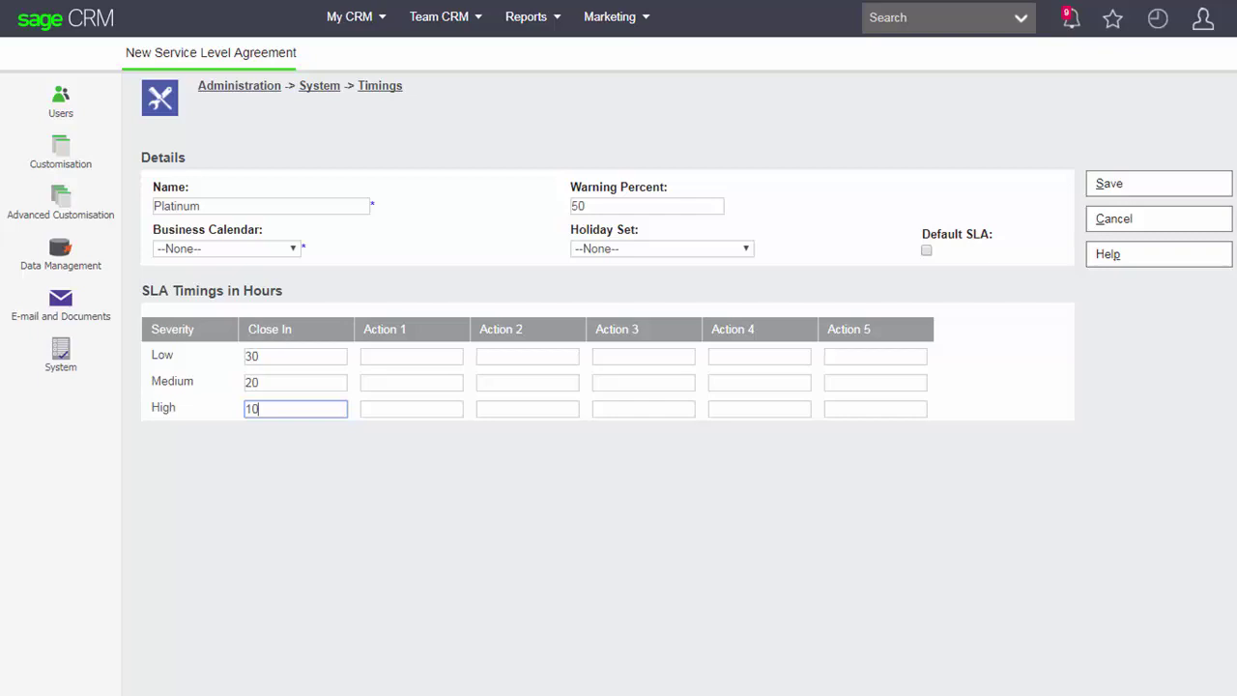
# - Assign the 24 x 7 Support business calendar and the United States Federal Holidays holiday set, and save the SLA
pyautogui.click(227, 248)
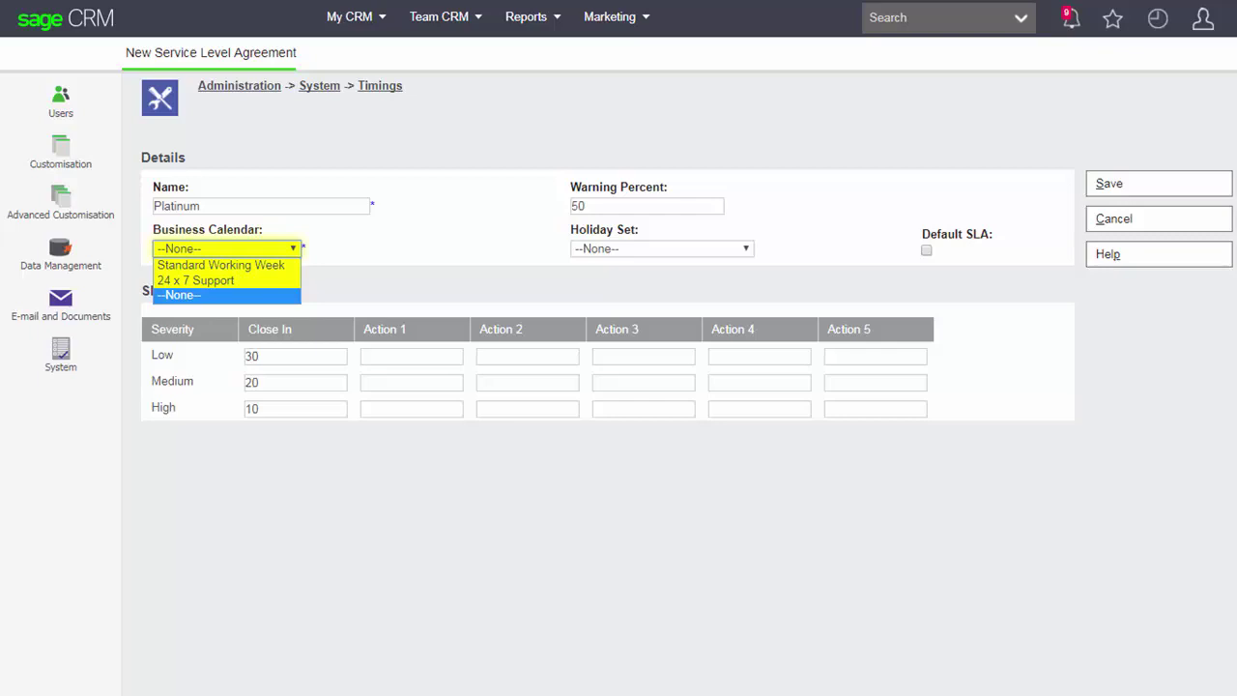
pyautogui.click(195, 281)
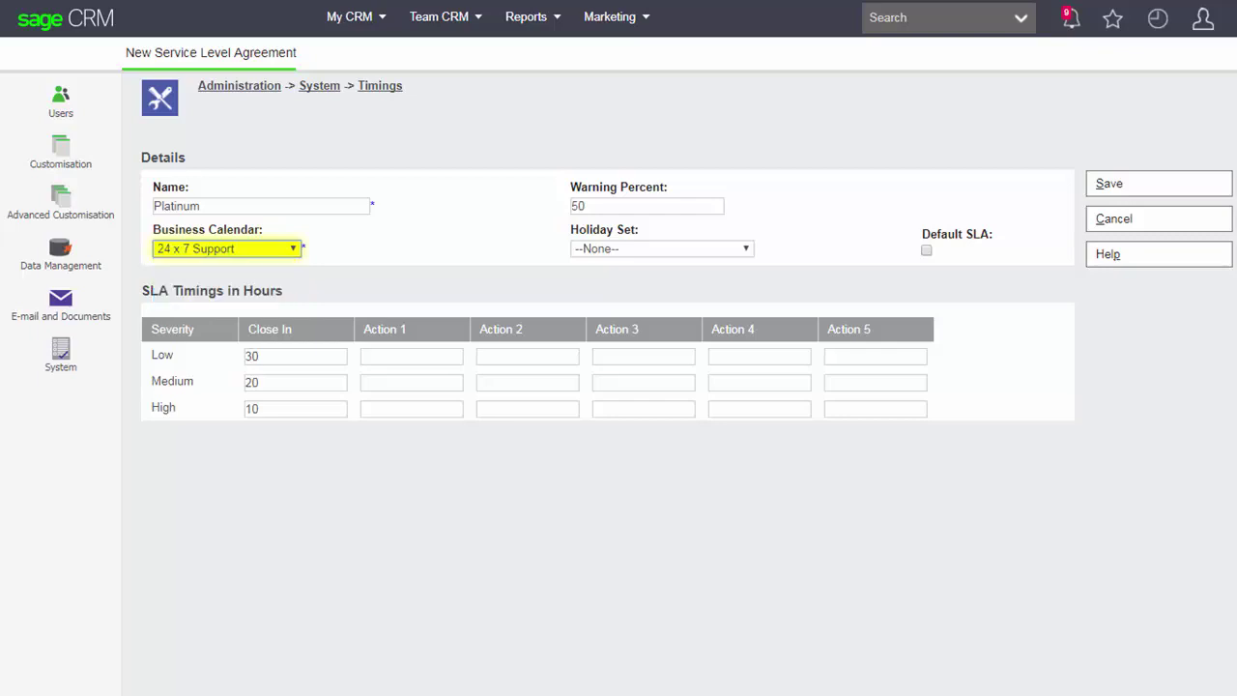
pyautogui.press('Tab')
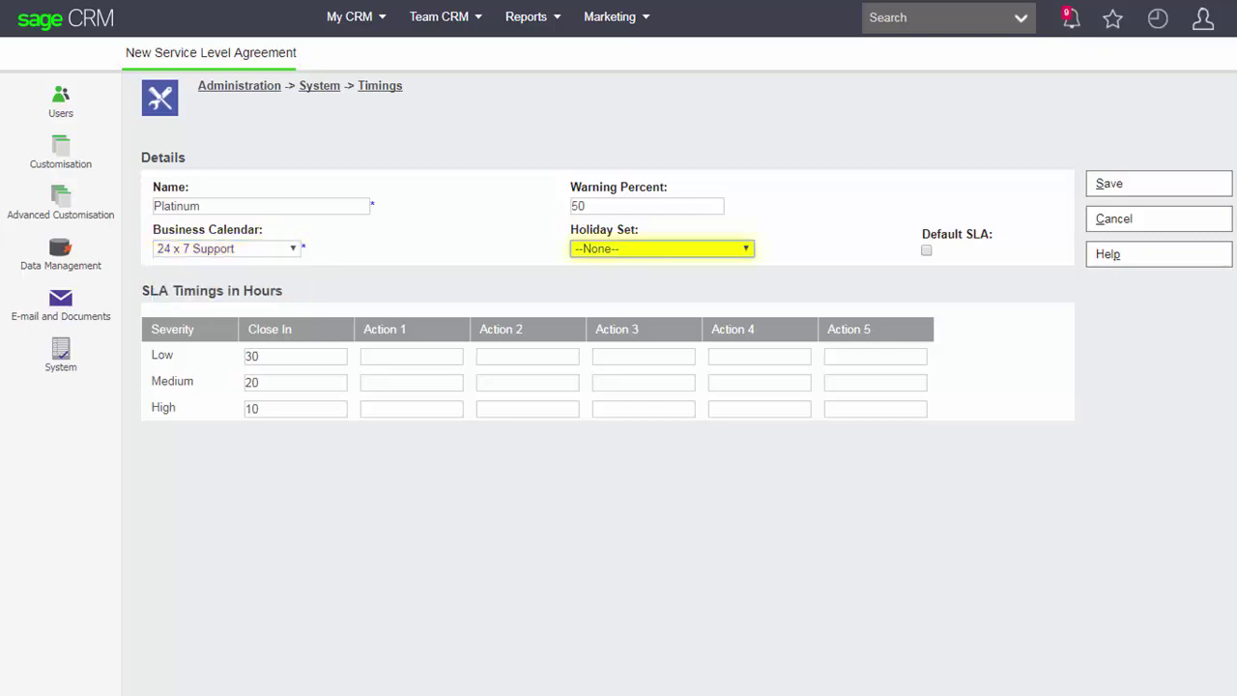
pyautogui.hotkey('alt', 'Down')
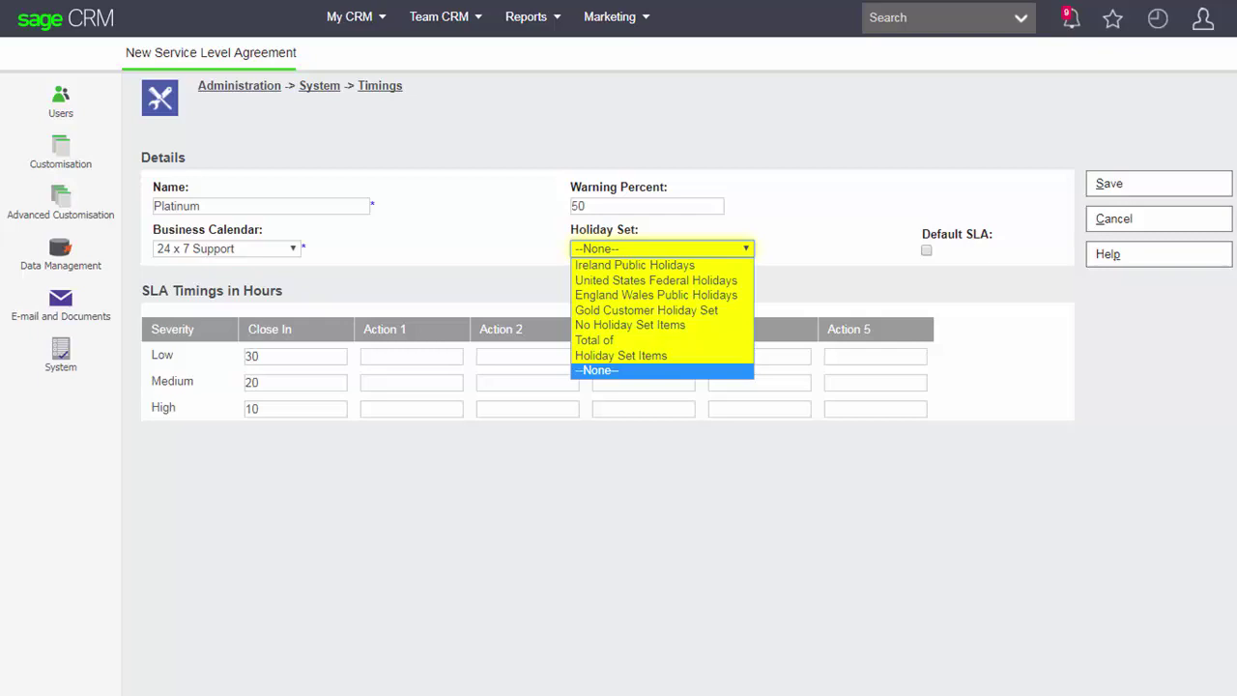
pyautogui.click(656, 280)
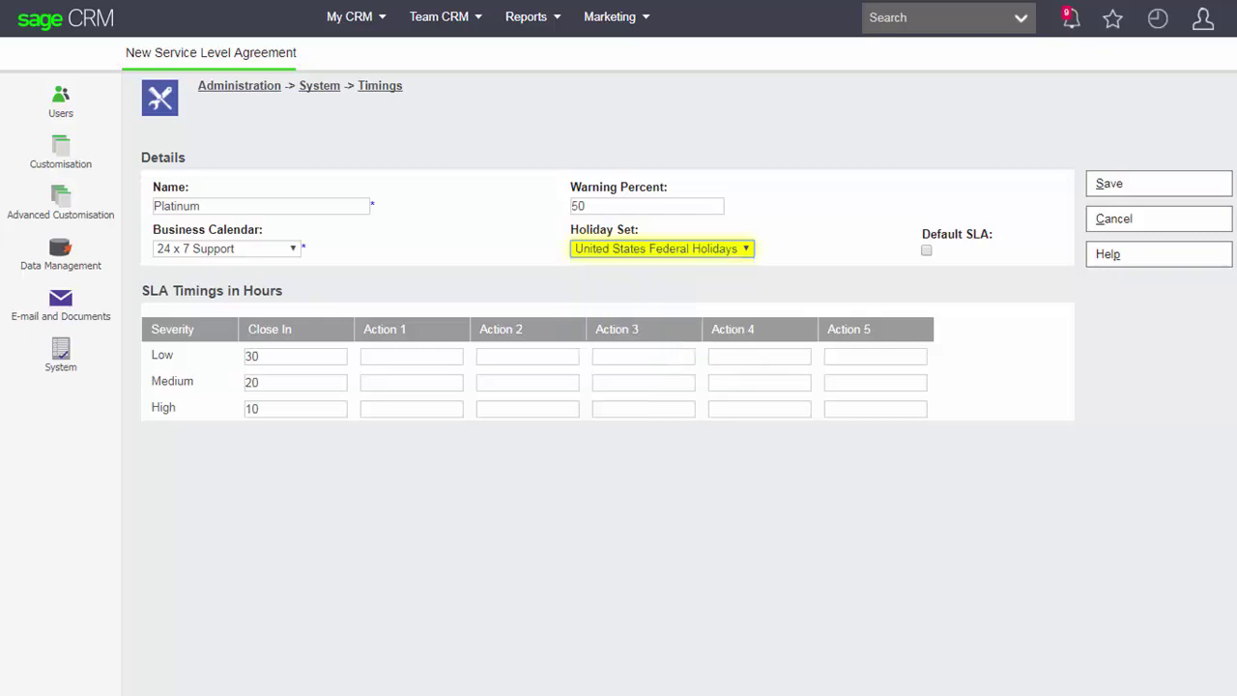
pyautogui.hotkey('alt', 's')
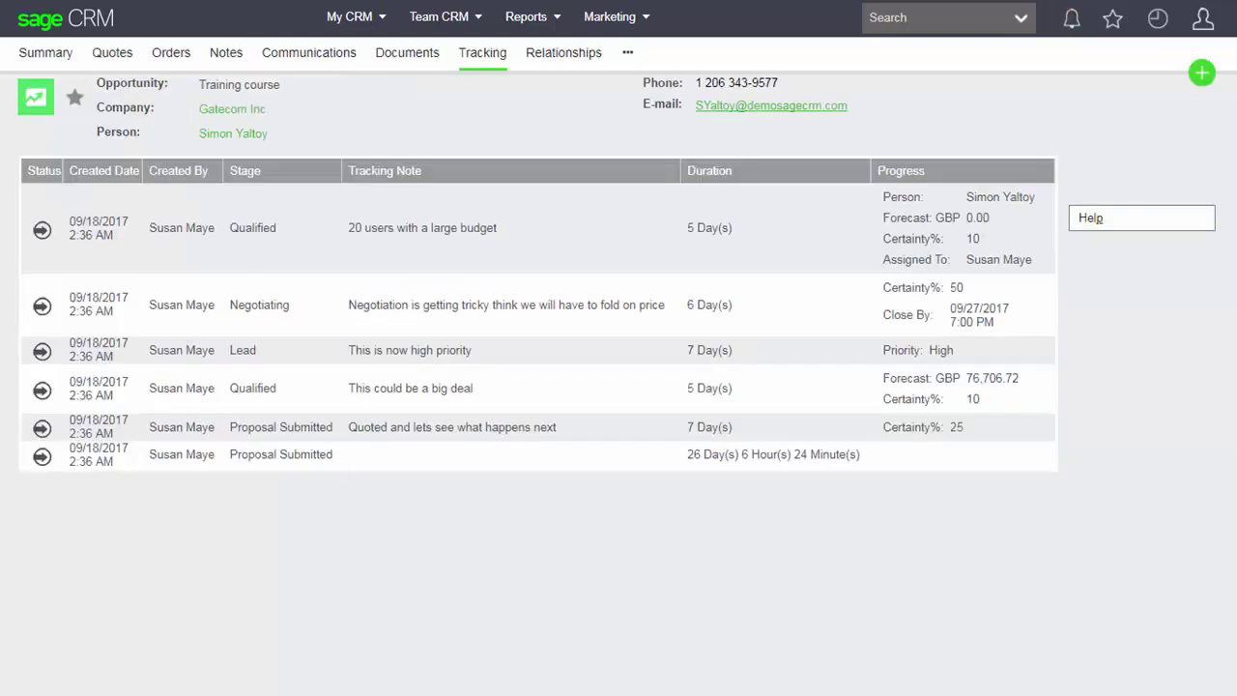
# - Set the SLA of a new case to Platinum
pyautogui.click(1203, 18)
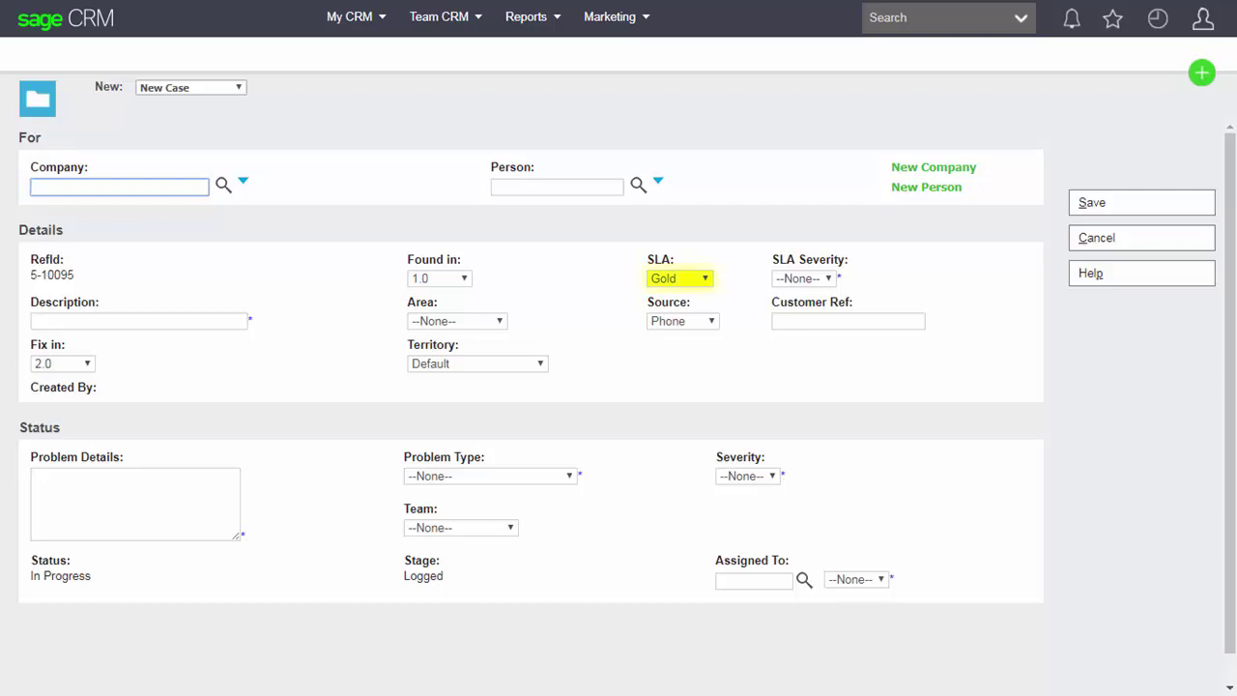
pyautogui.click(680, 278)
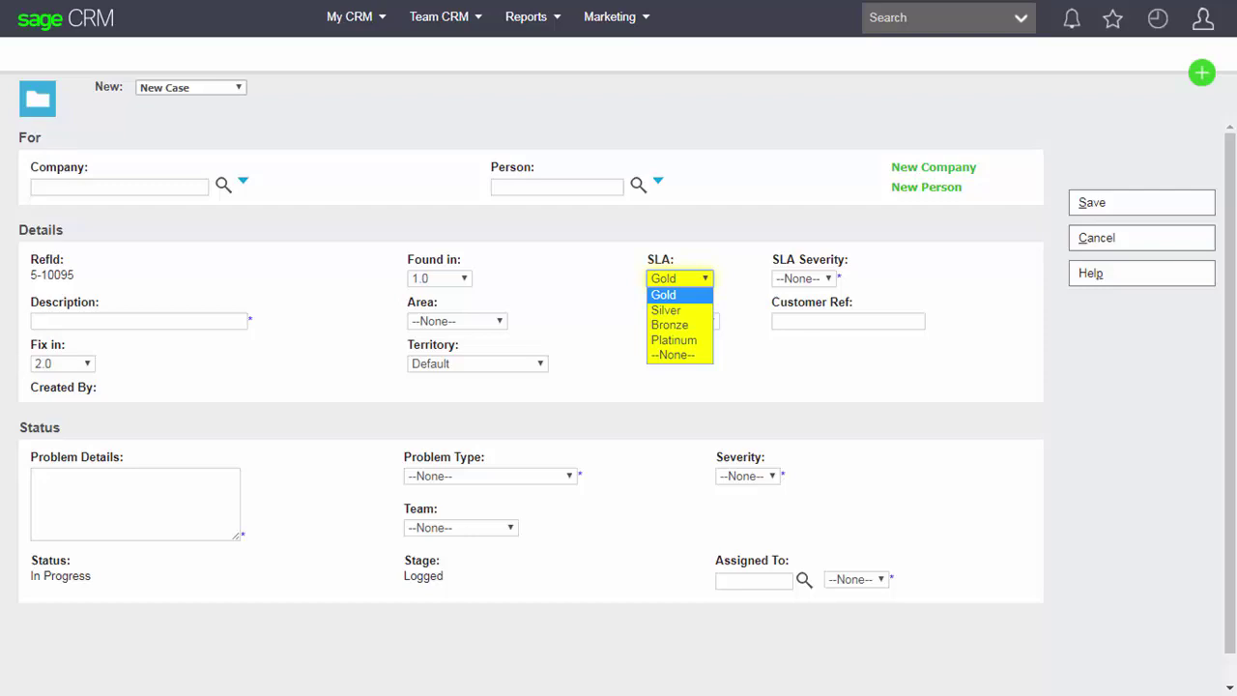
pyautogui.click(673, 340)
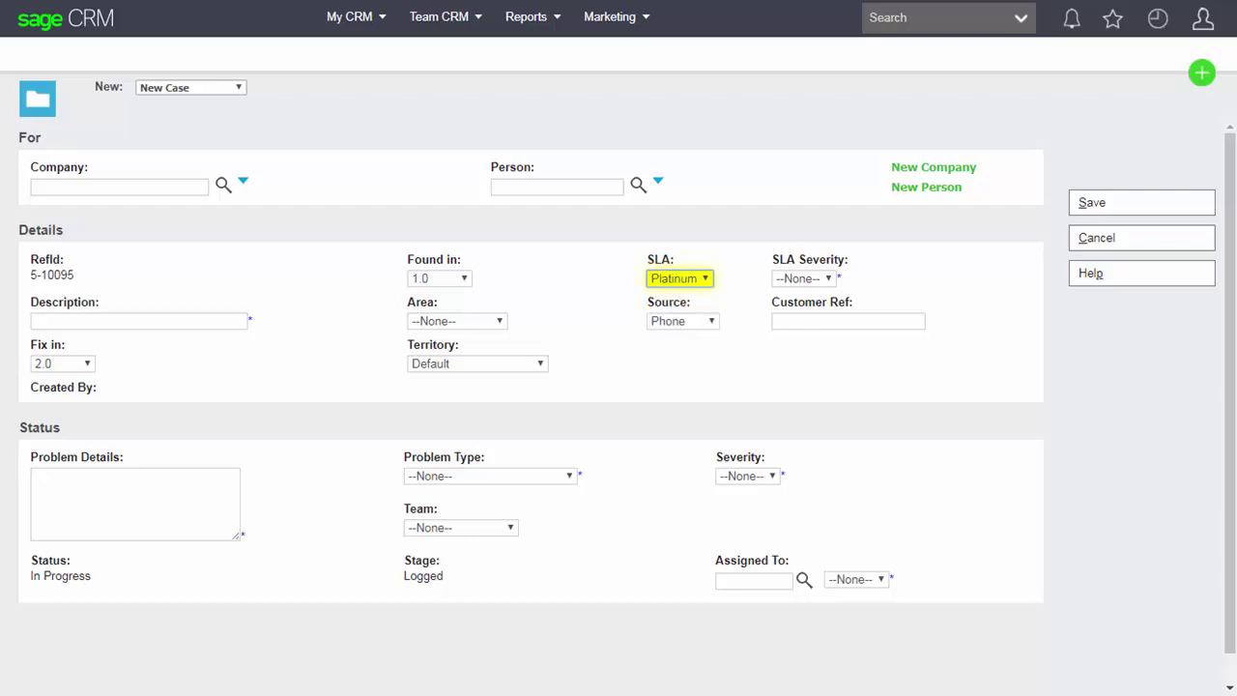